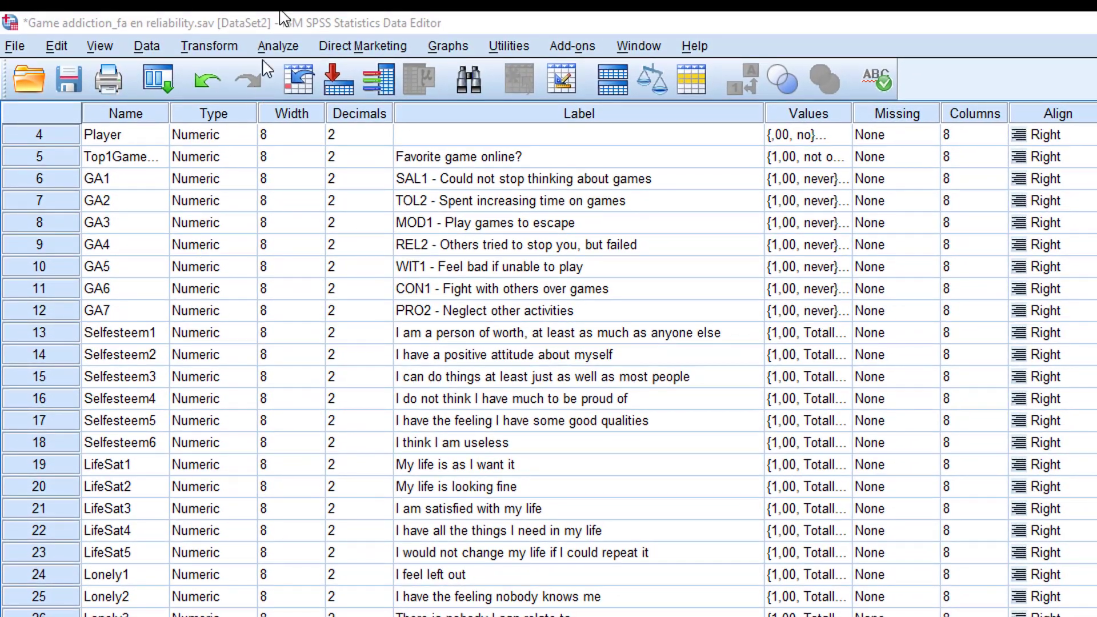
- Start a Factor analysis and display the source variables by name instead of by label
left_click(281, 47)
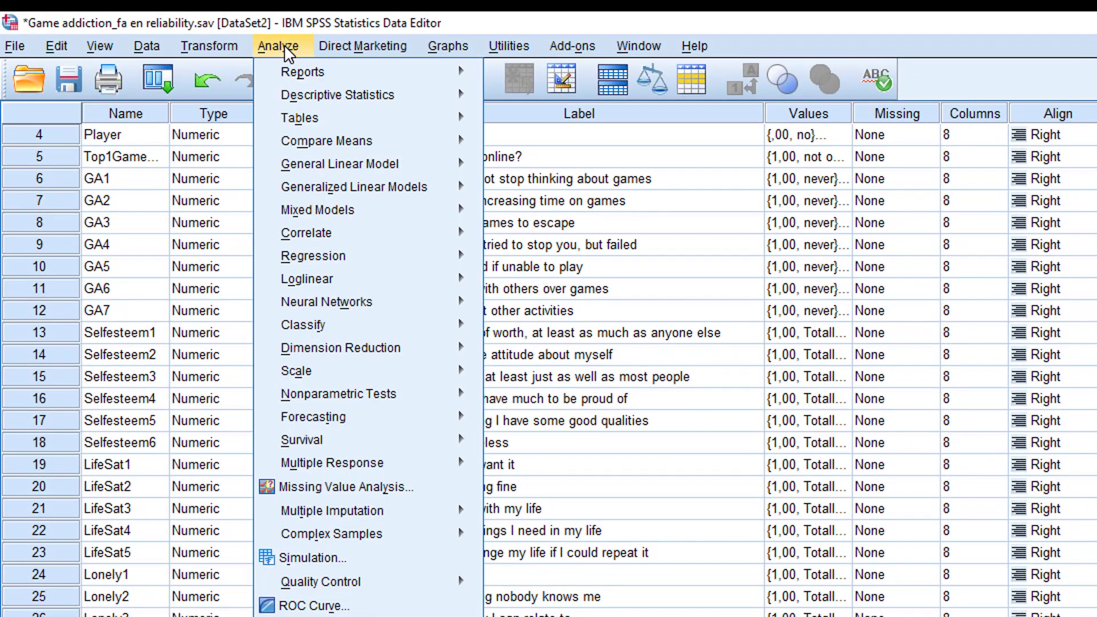
mouse_move(434, 358)
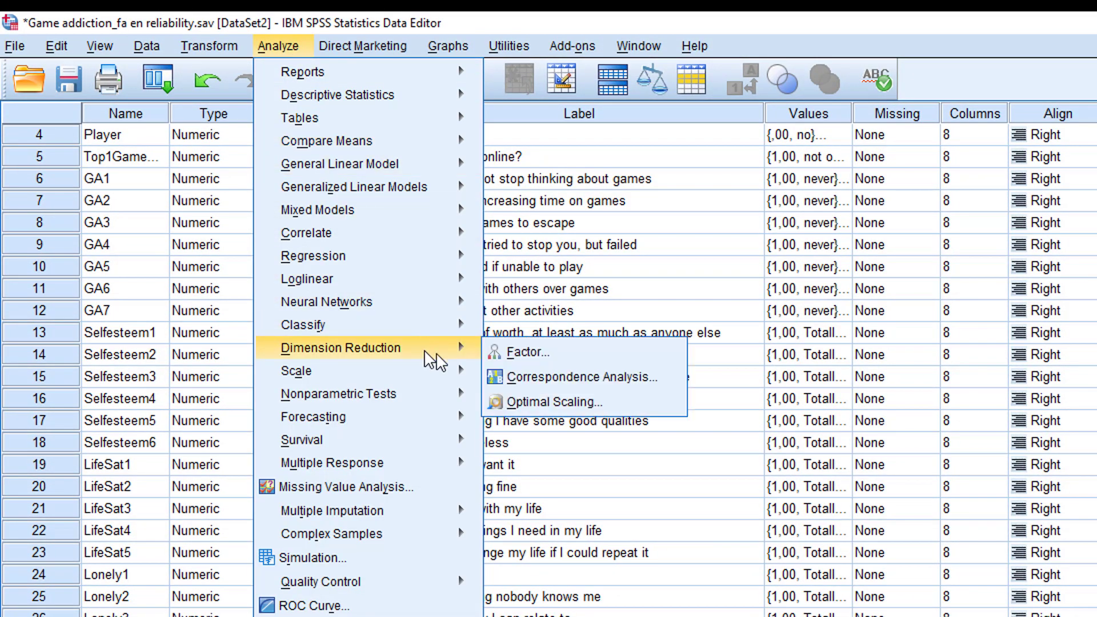
left_click(546, 354)
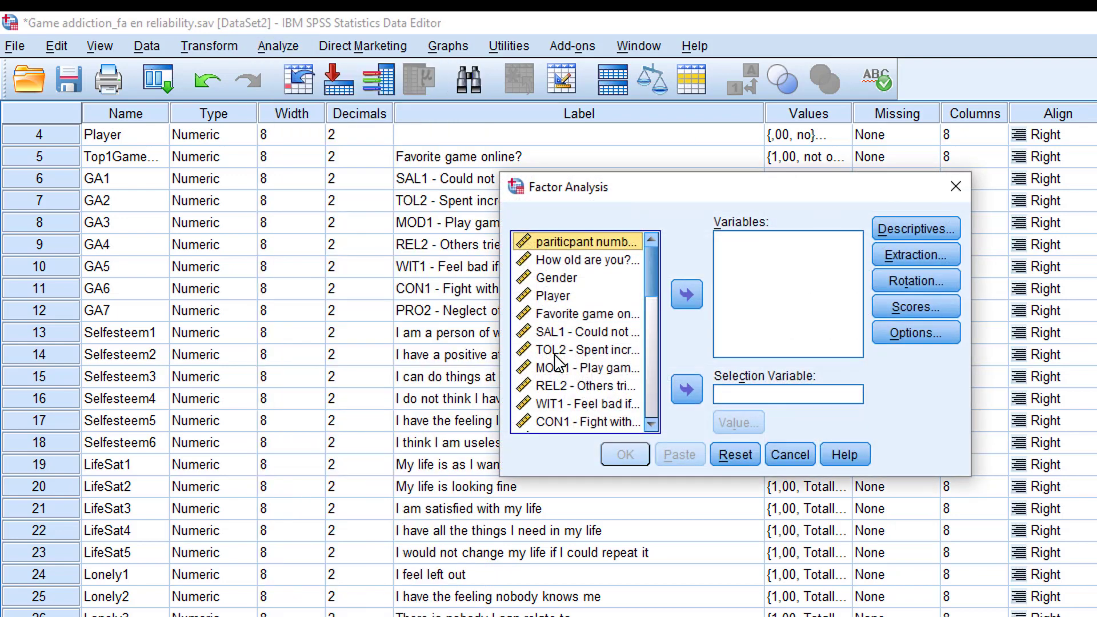
right_click(557, 355)
left_click(573, 380)
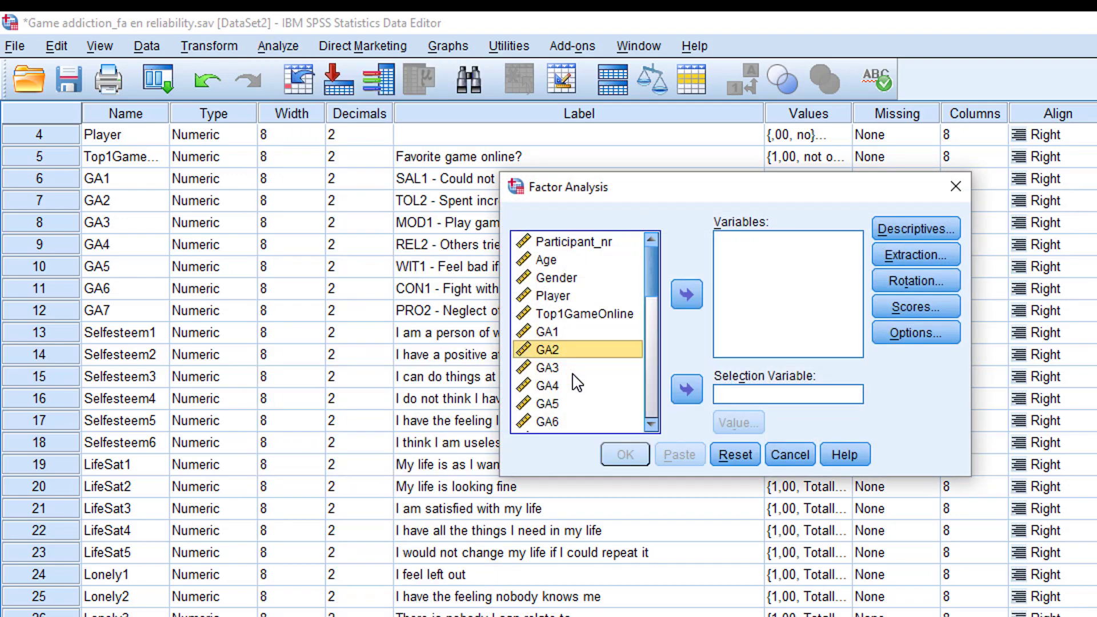
- Add Lonely1 through Lonely5 and Aggression1 through Aggression9 as the variables of the factor analysis
left_click_drag(652, 276, 661, 381)
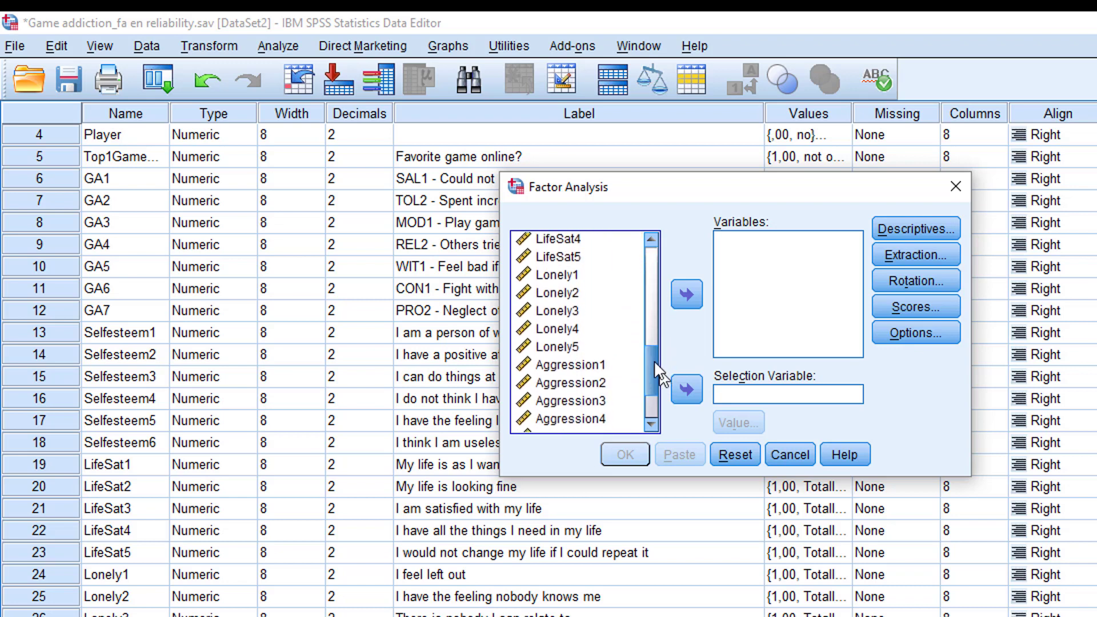
left_click(557, 276)
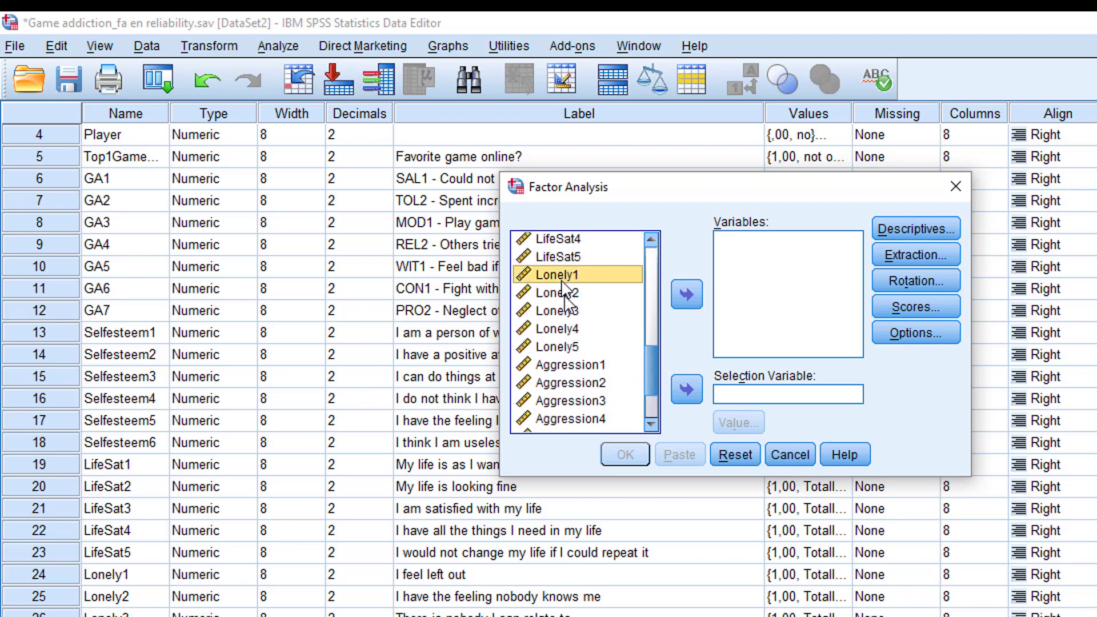
left_click(560, 347, "shift")
left_click(687, 295)
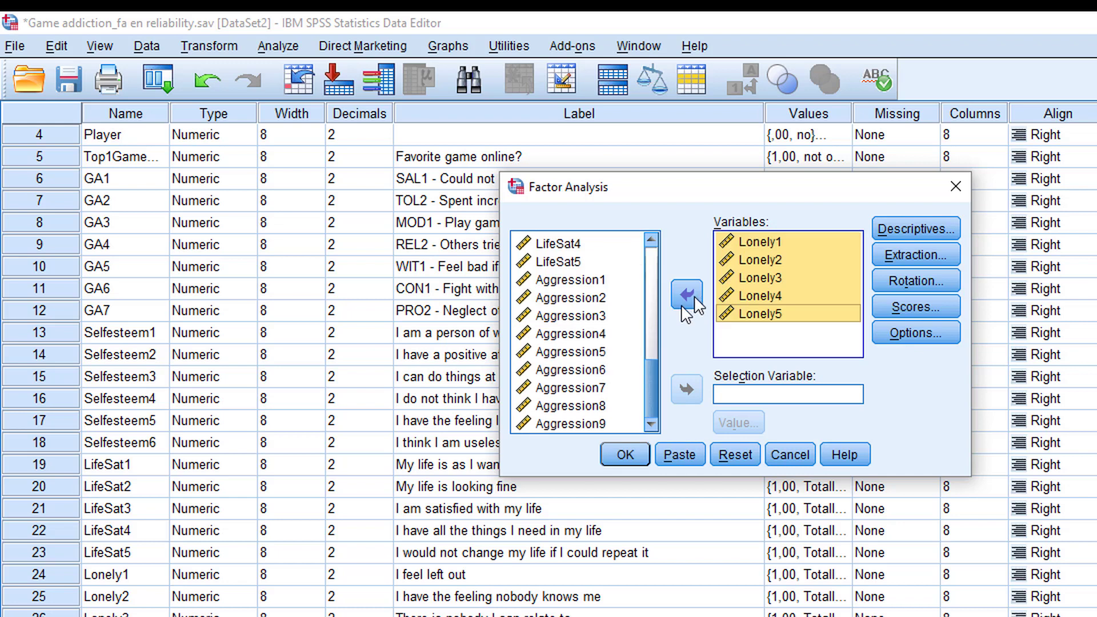
left_click(577, 280)
left_click(571, 424, "shift")
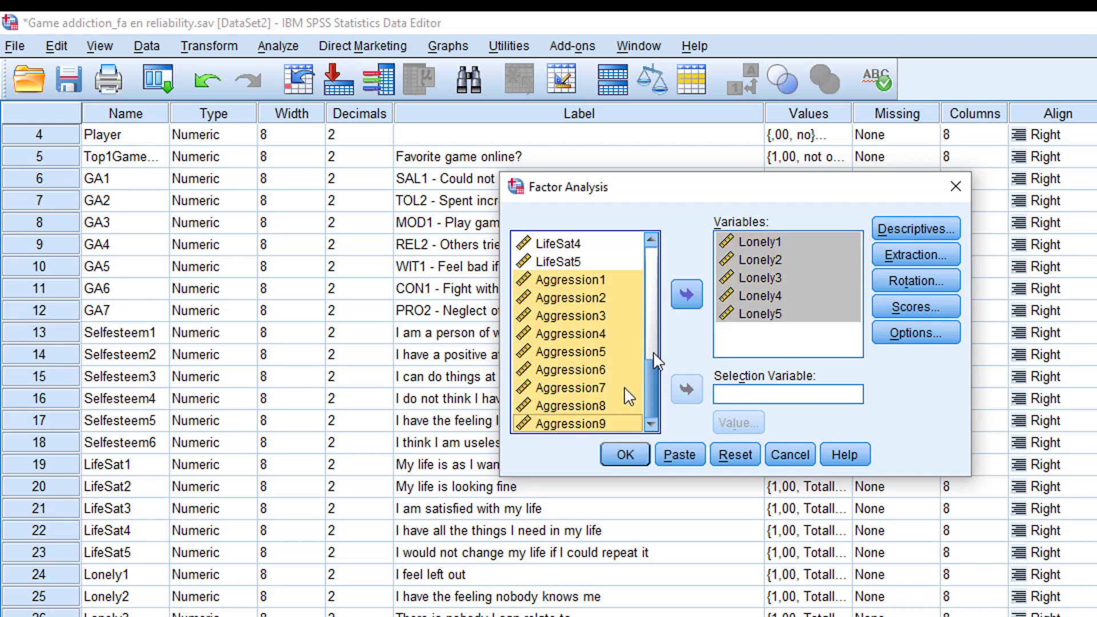
left_click(688, 294)
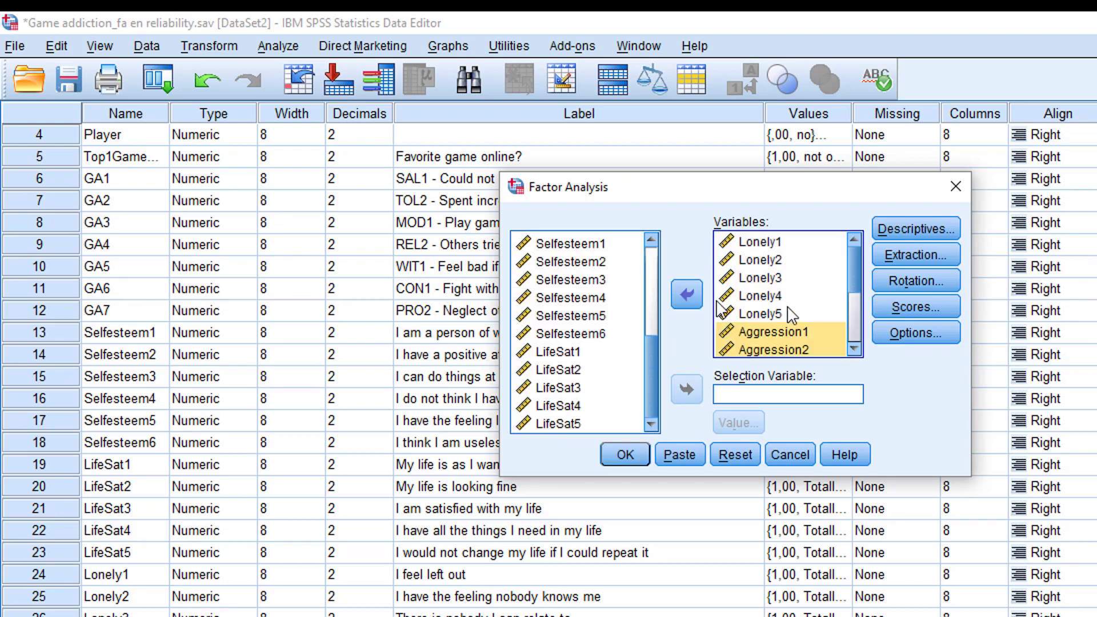
mouse_move(859, 290)
left_mouse_down()
mouse_move(856, 338)
mouse_move(869, 277)
left_mouse_up()
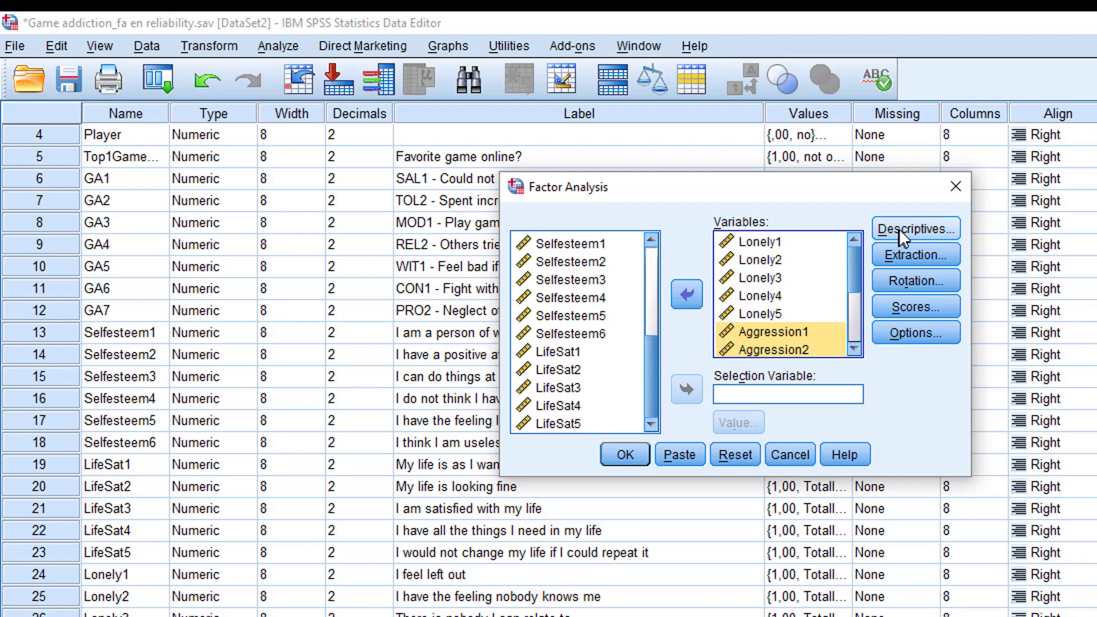
- Request univariate descriptives, correlation coefficients, significance levels, and KMO and Bartlett's test of sphericity in the factor analysis descriptives
left_click(903, 228)
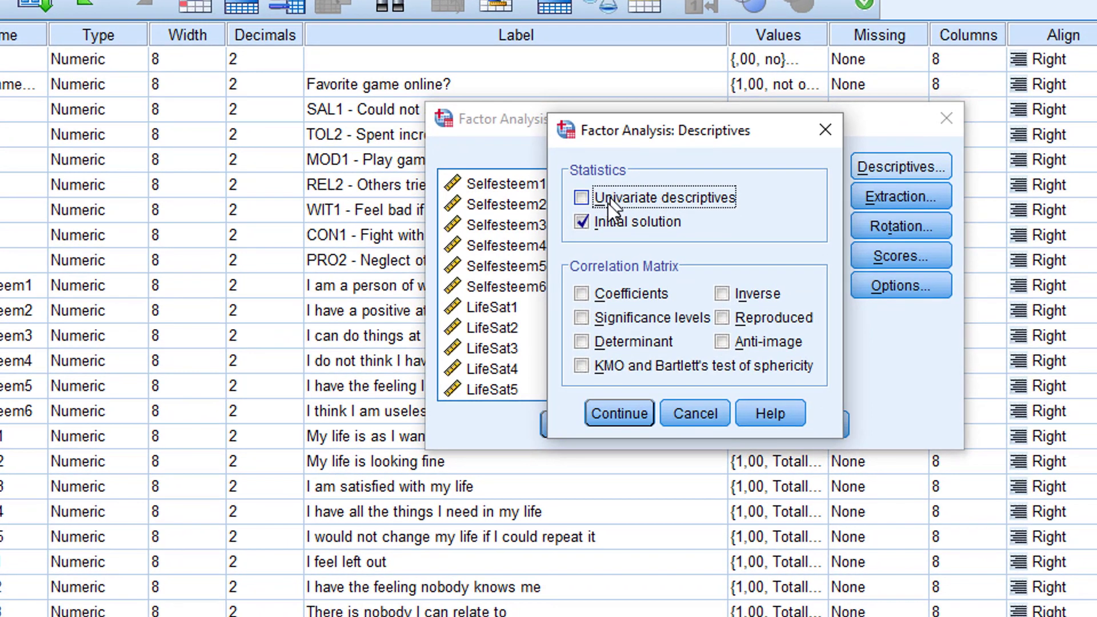
left_click(602, 197)
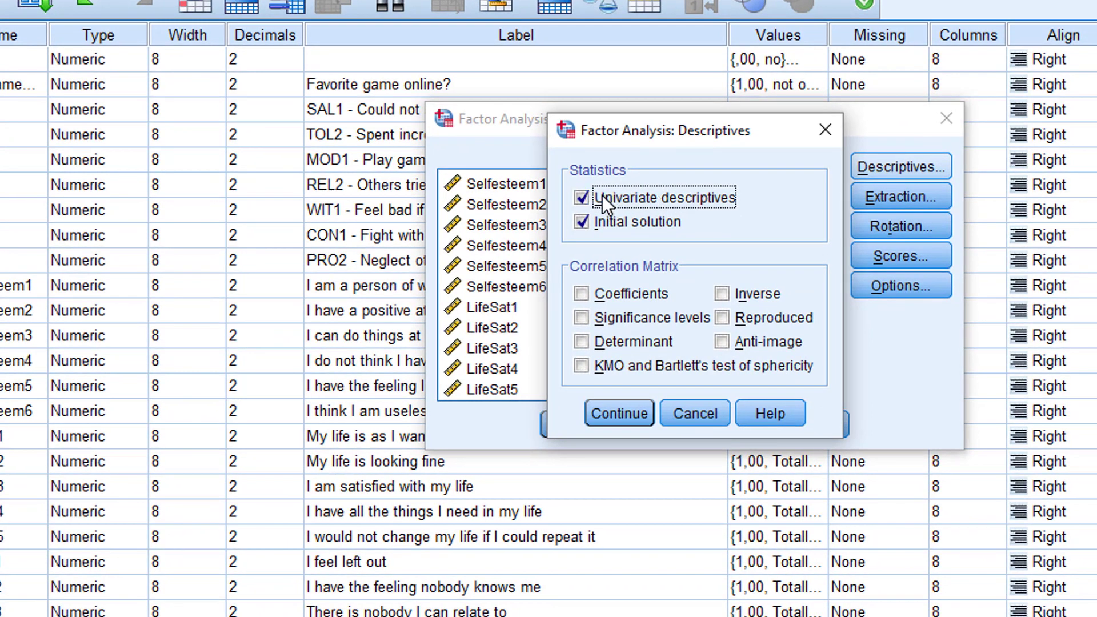
left_click(622, 293)
left_click(615, 317)
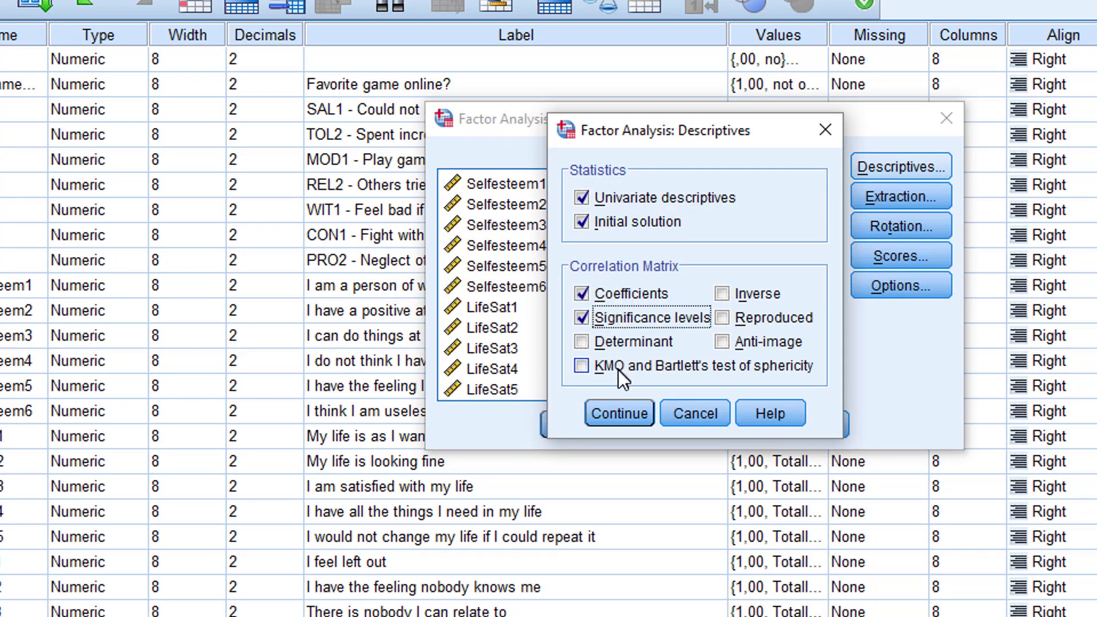
left_click(619, 367)
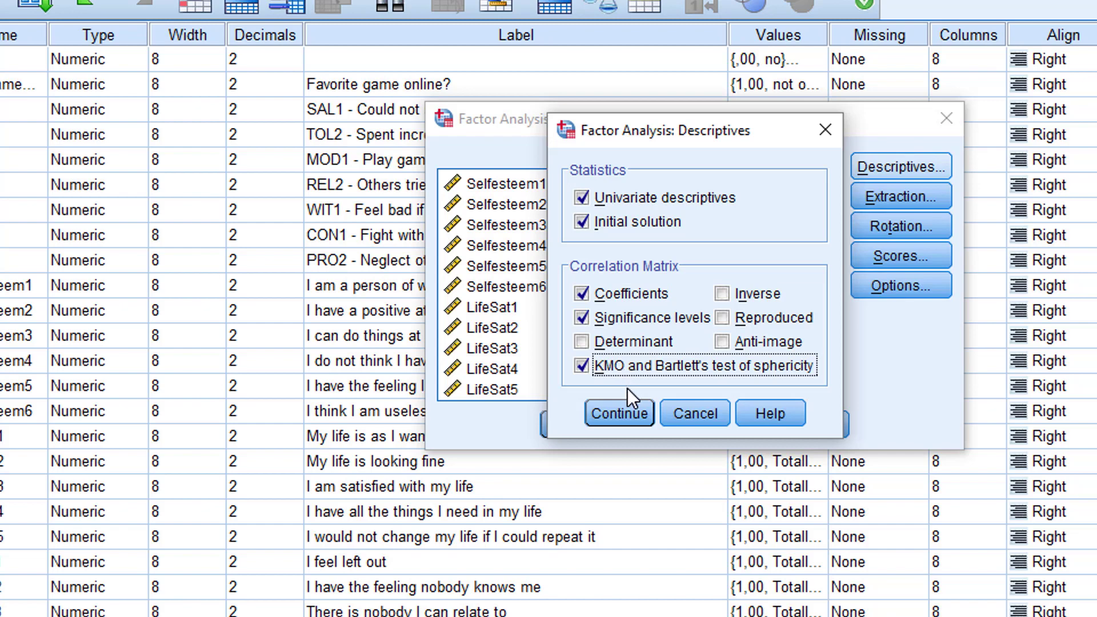
left_click(631, 414)
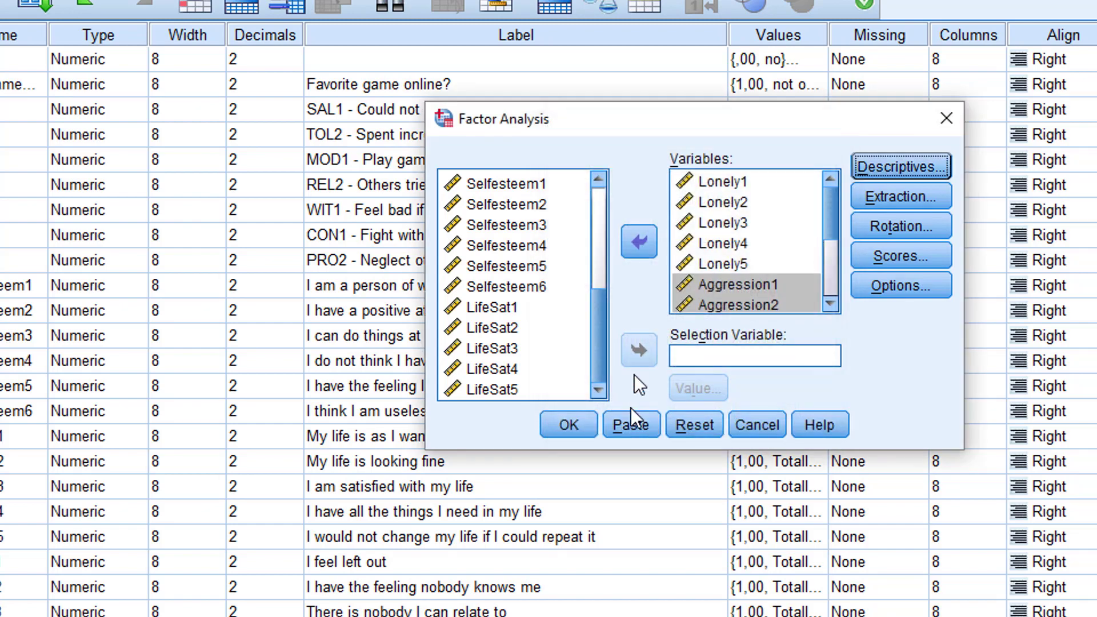
- Set the extraction method to Principal axis factoring and include a scree plot
left_click(920, 201)
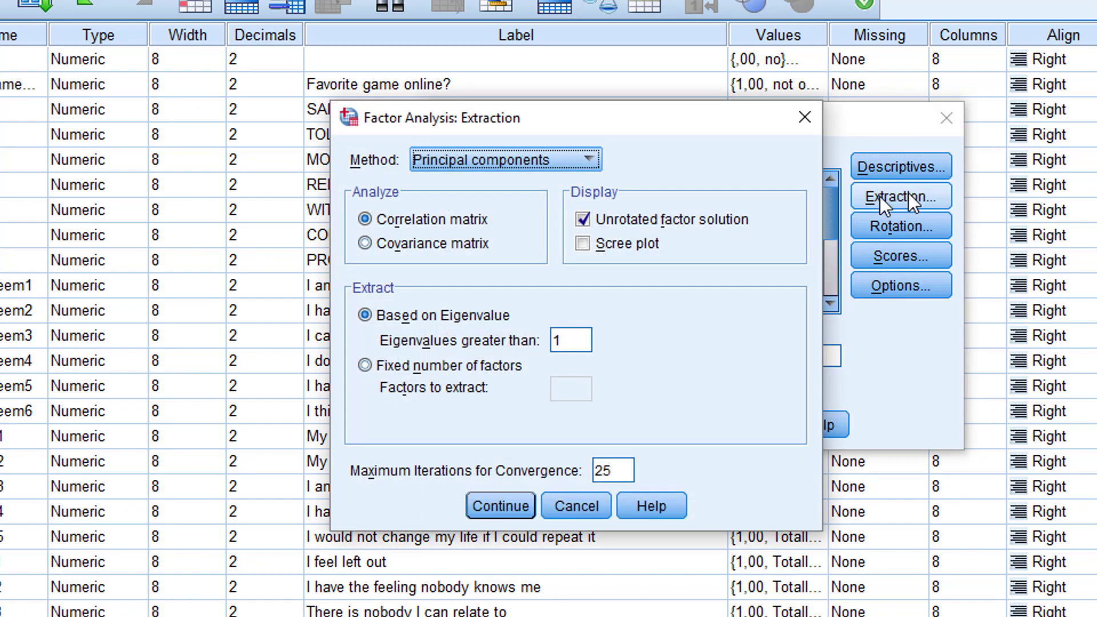
left_click(585, 160)
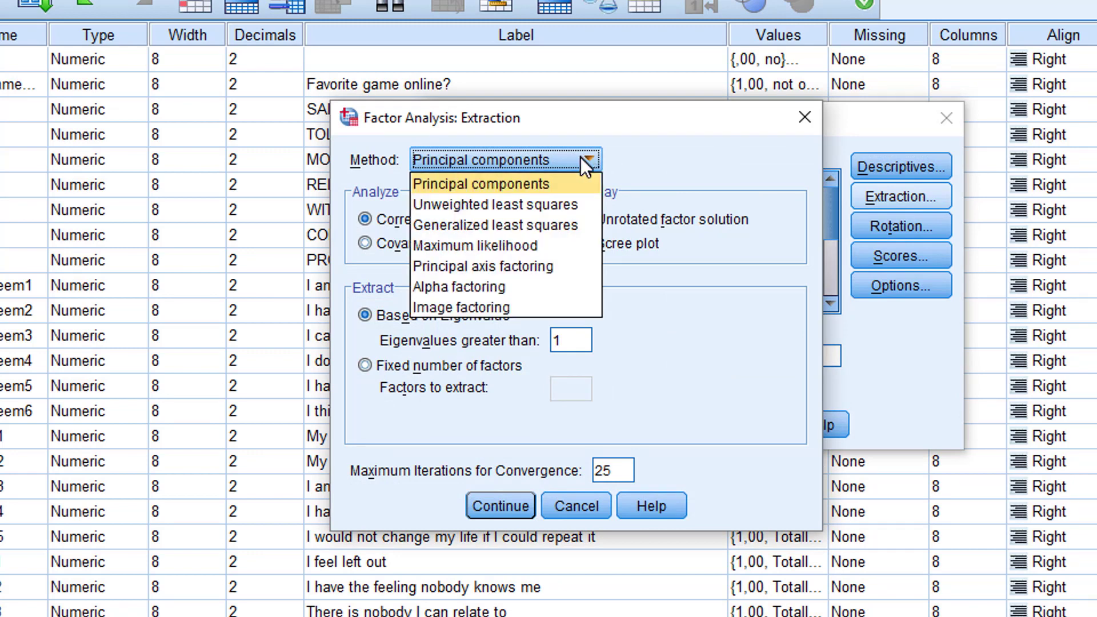
left_click(562, 267)
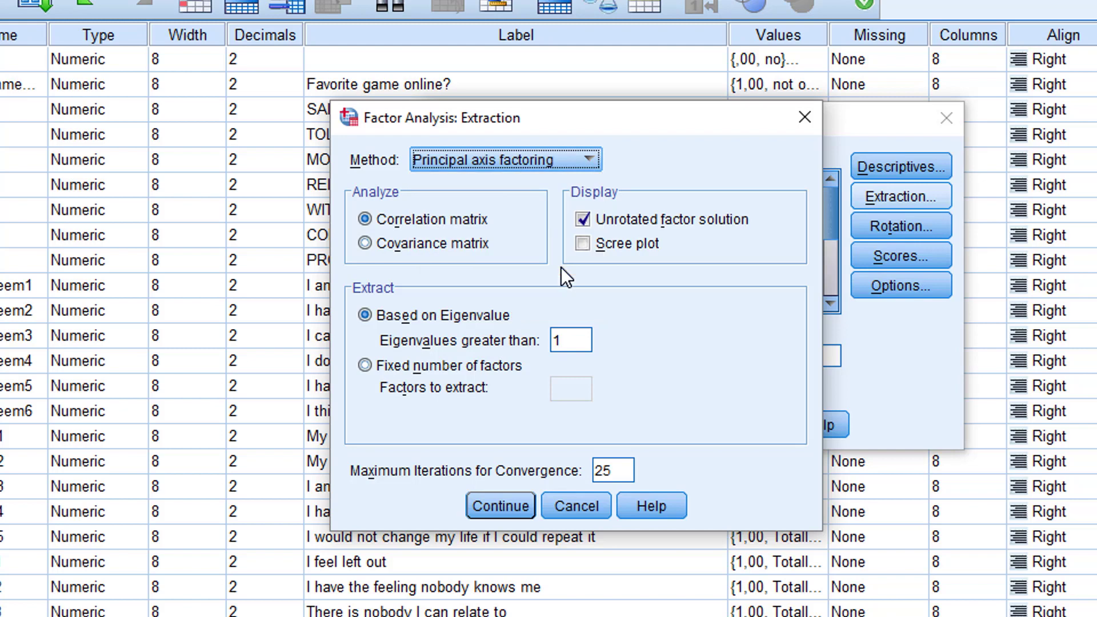
left_click(582, 246)
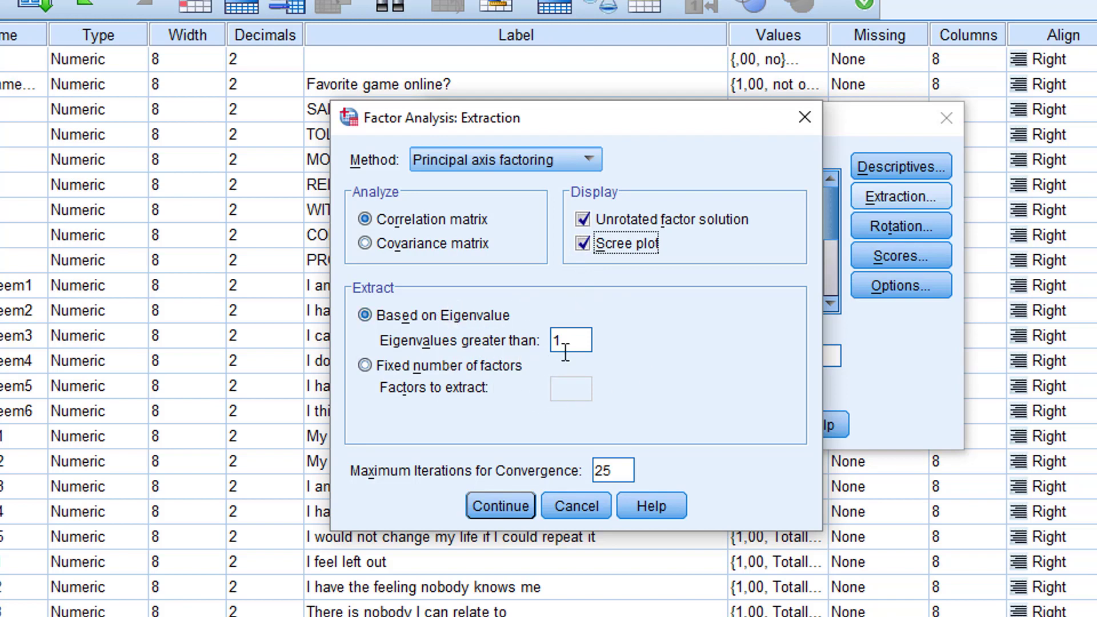
left_click(519, 499)
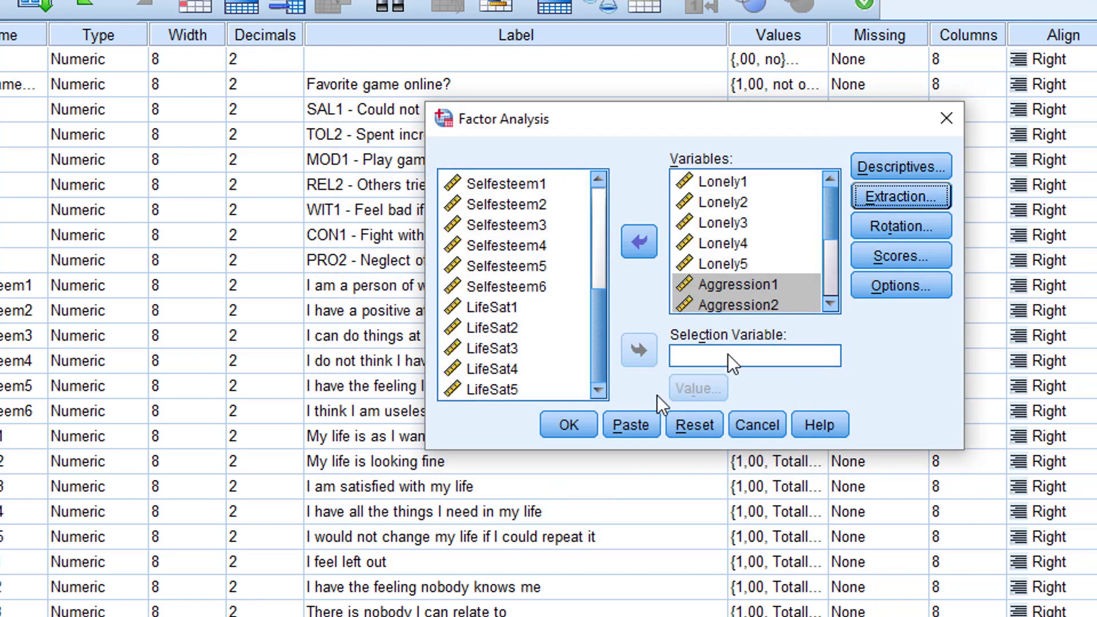
- Set the factor rotation method to Direct Oblimin
left_click(915, 220)
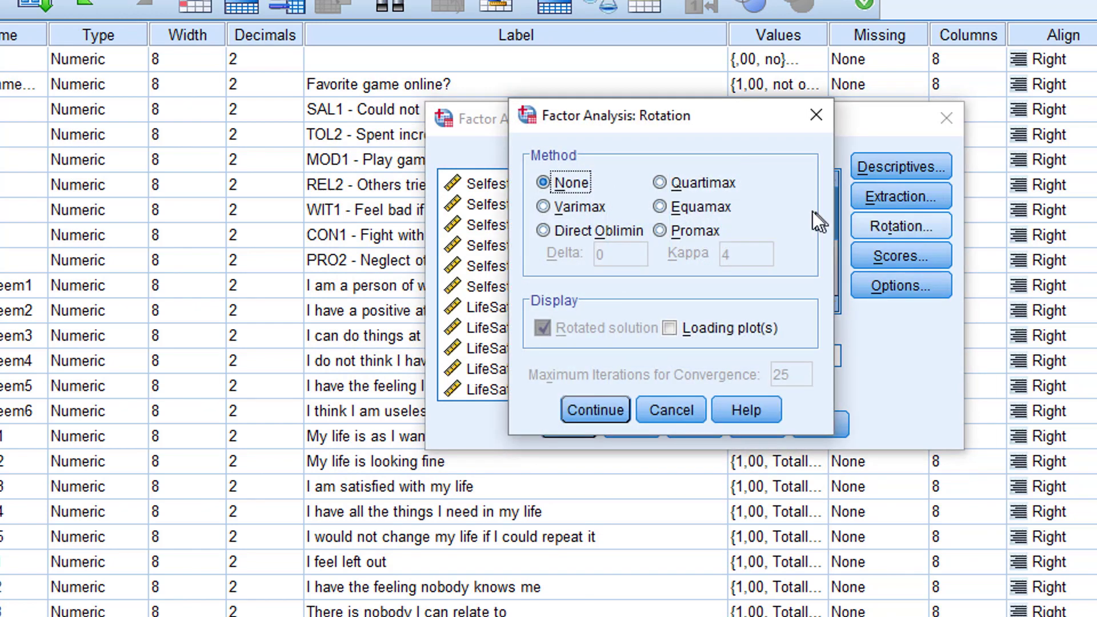
left_click(623, 231)
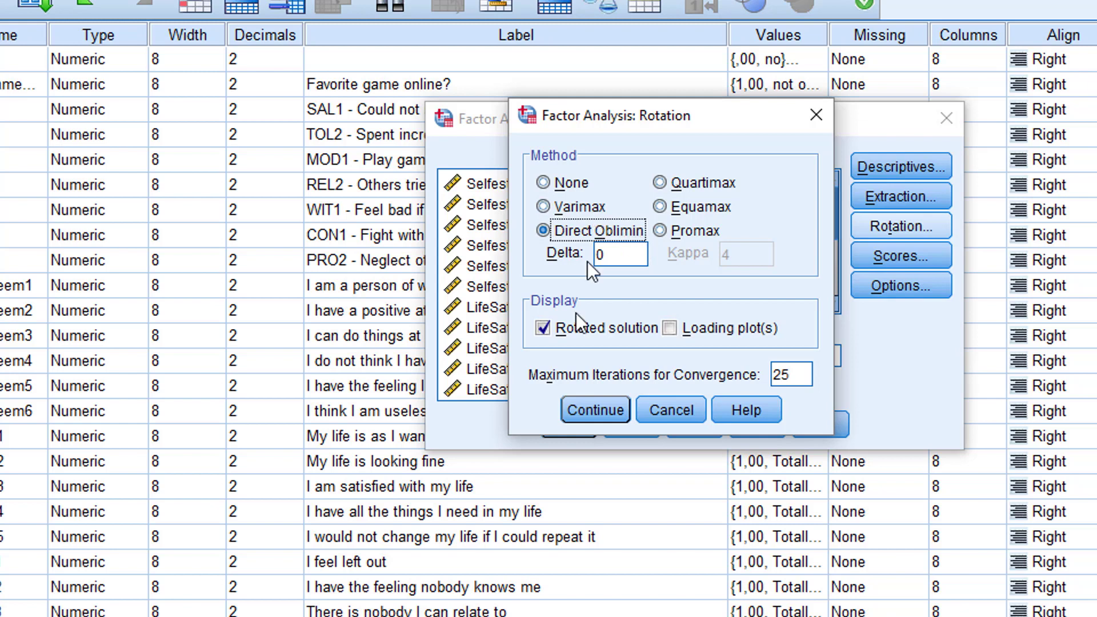
left_click(597, 407)
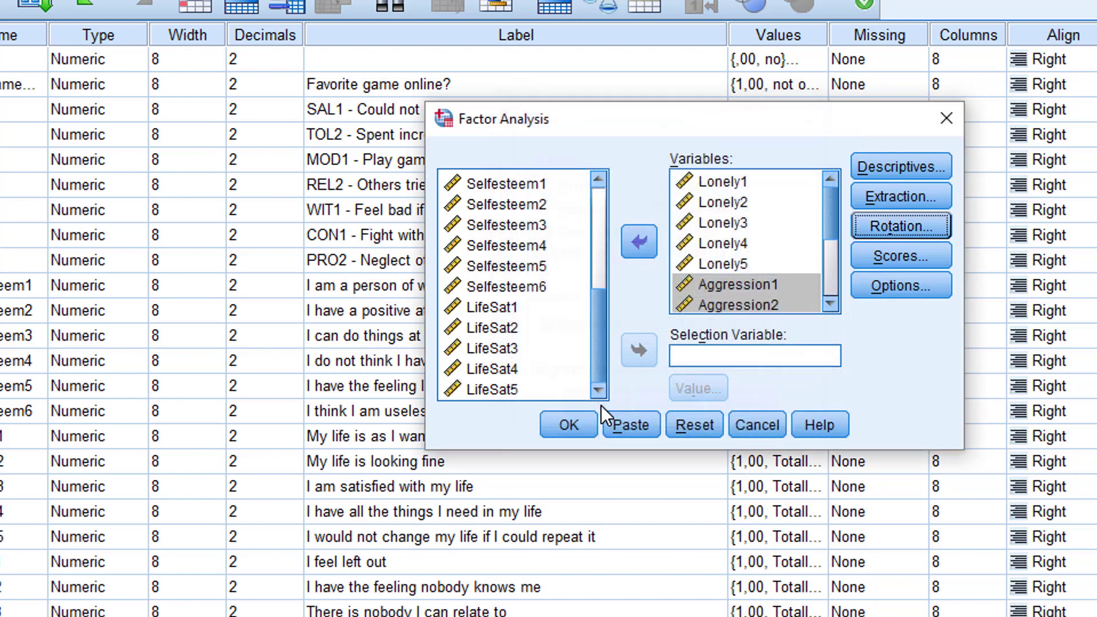
- Sort the coefficients by size and suppress small coefficients with an absolute value below ,30
left_click(901, 287)
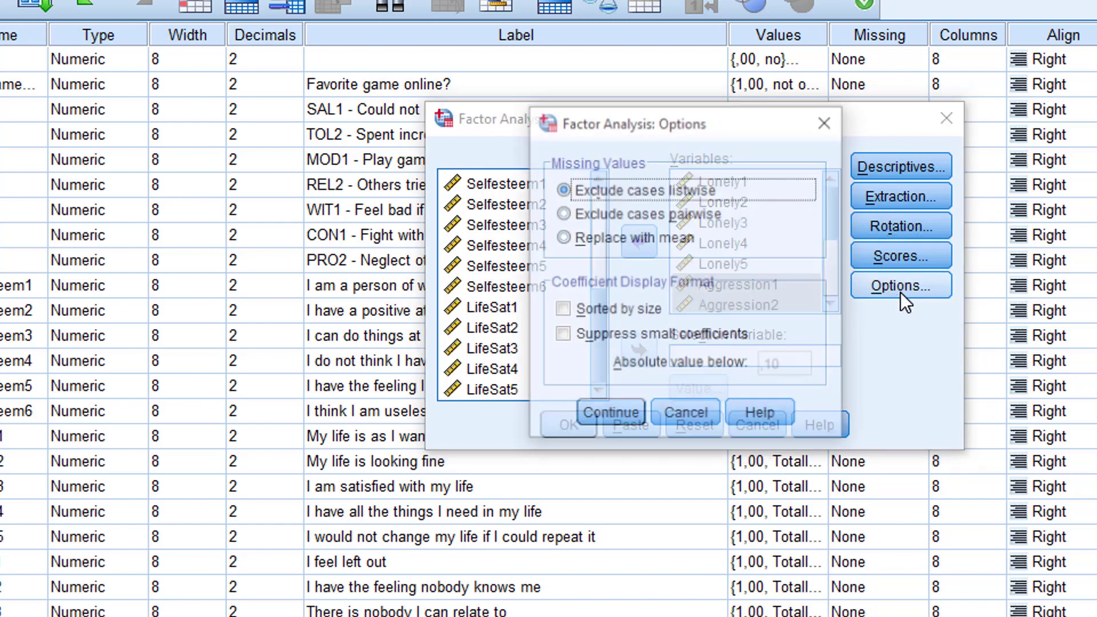
left_click(616, 310)
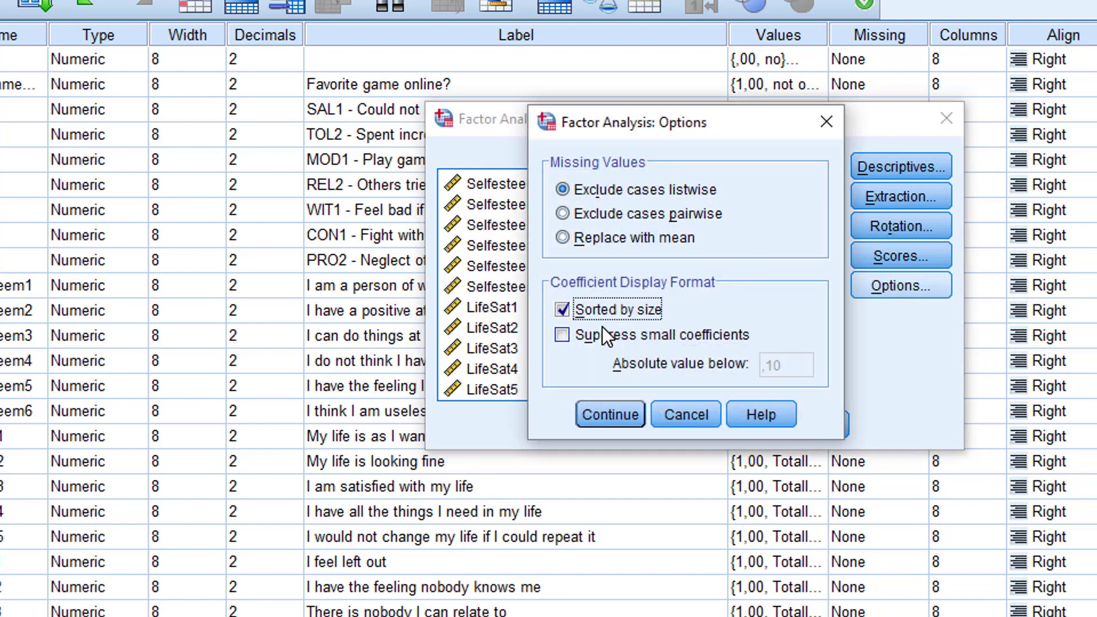
left_click(564, 338)
double_click(803, 370)
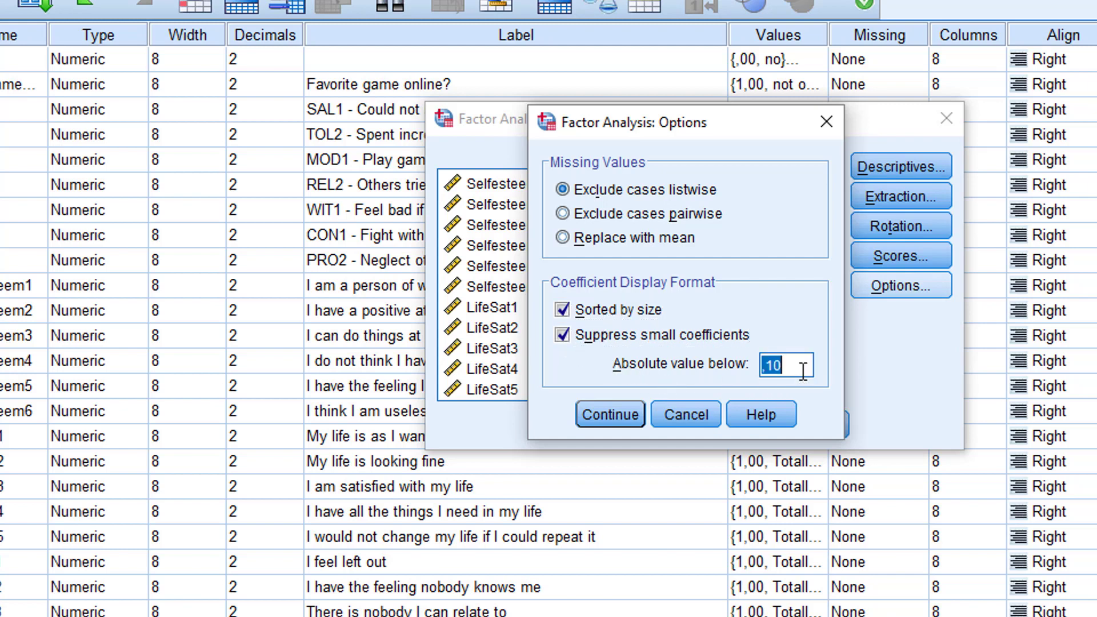
type(",30")
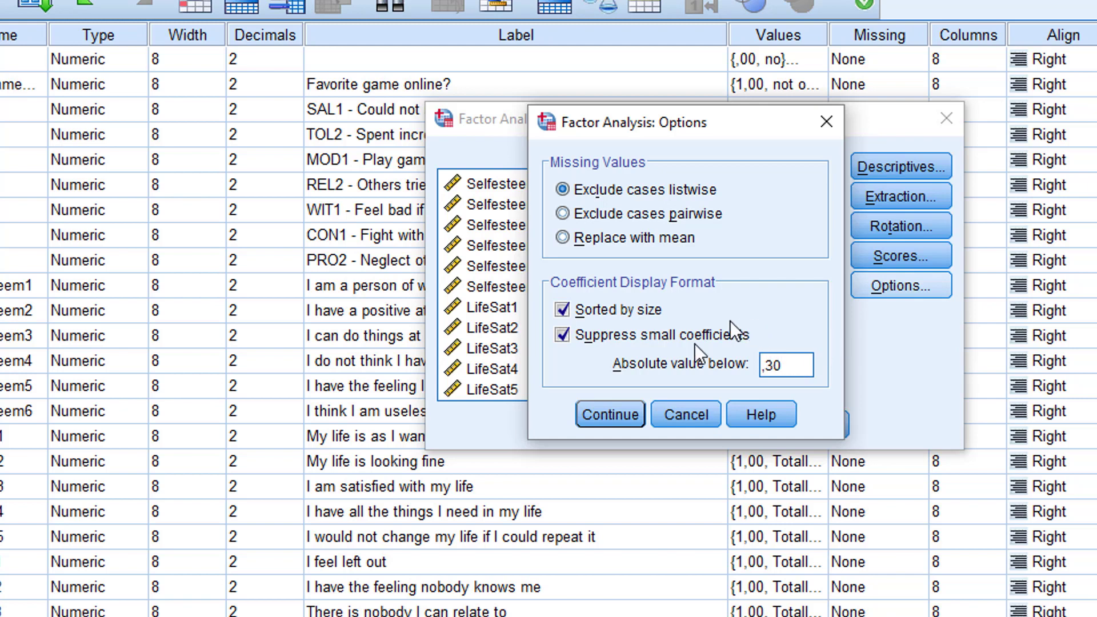
left_click(609, 413)
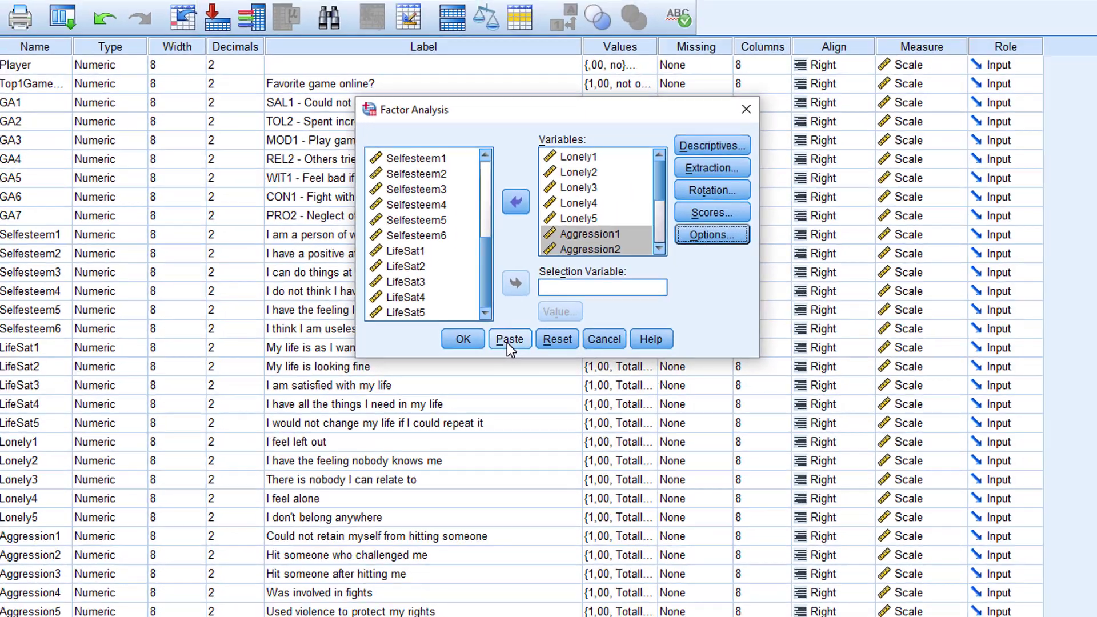
- Paste the factor analysis as syntax and run the whole FACTOR command
left_click(609, 414)
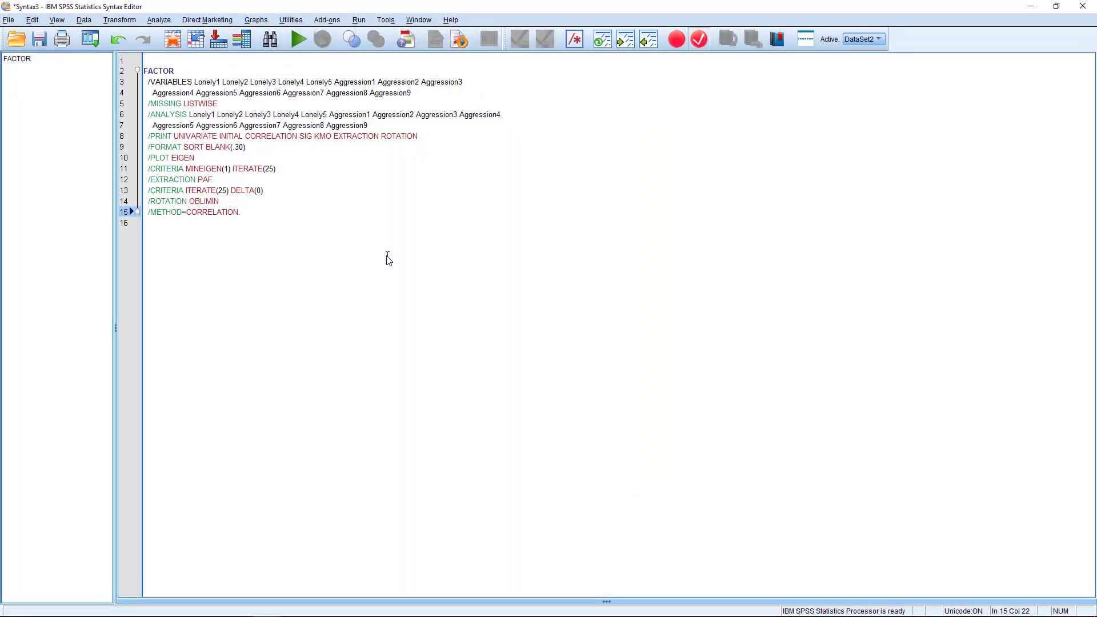
left_click_drag(276, 218, 139, 67)
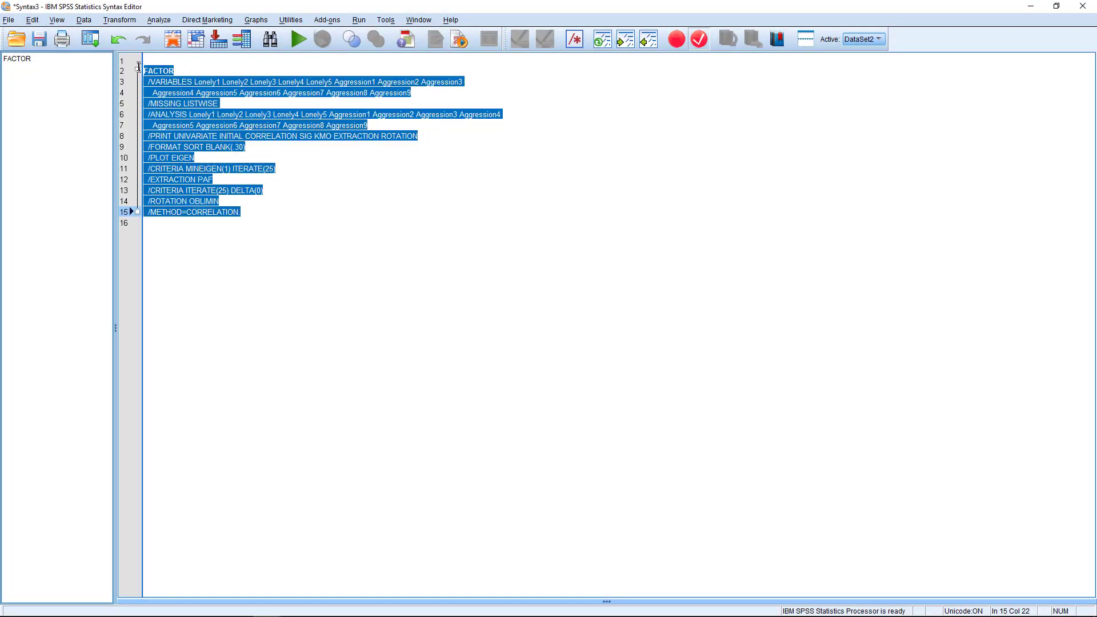
left_click(306, 43)
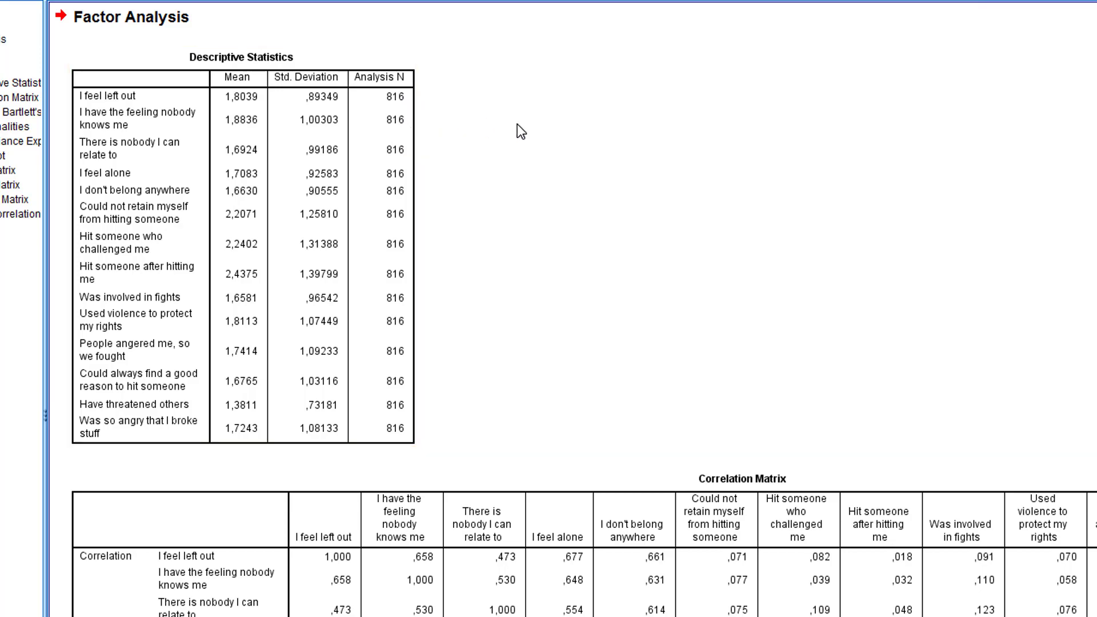
- Examine the correlation matrix, KMO and Bartlett's test, communalities and total variance explained in the factor analysis output
scroll(516, 125, "down", 5)
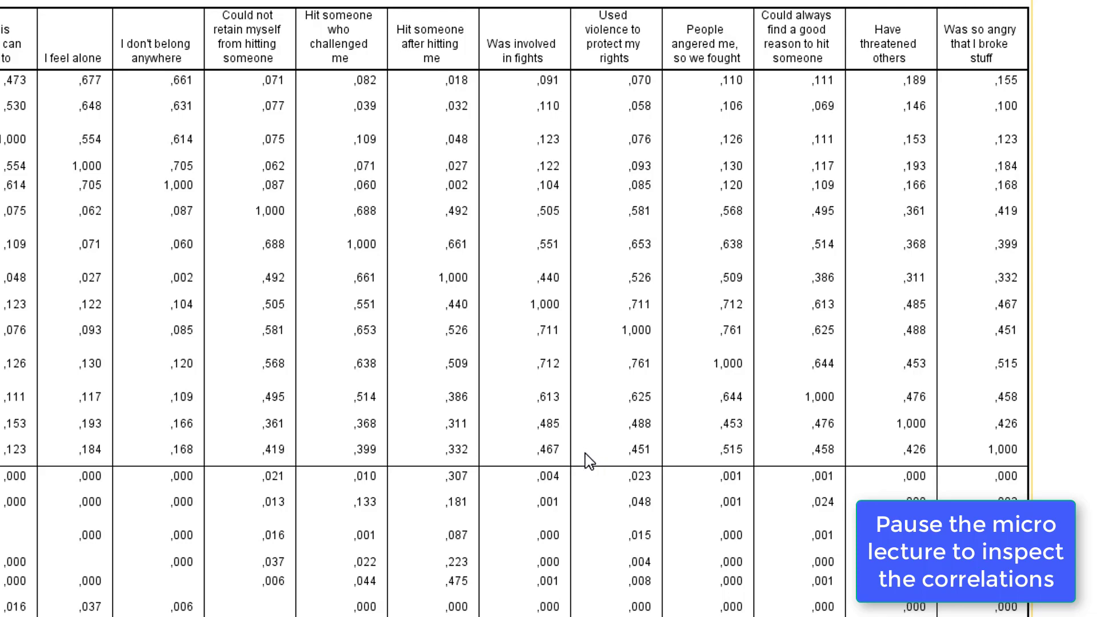
scroll(585, 453, "down", 8)
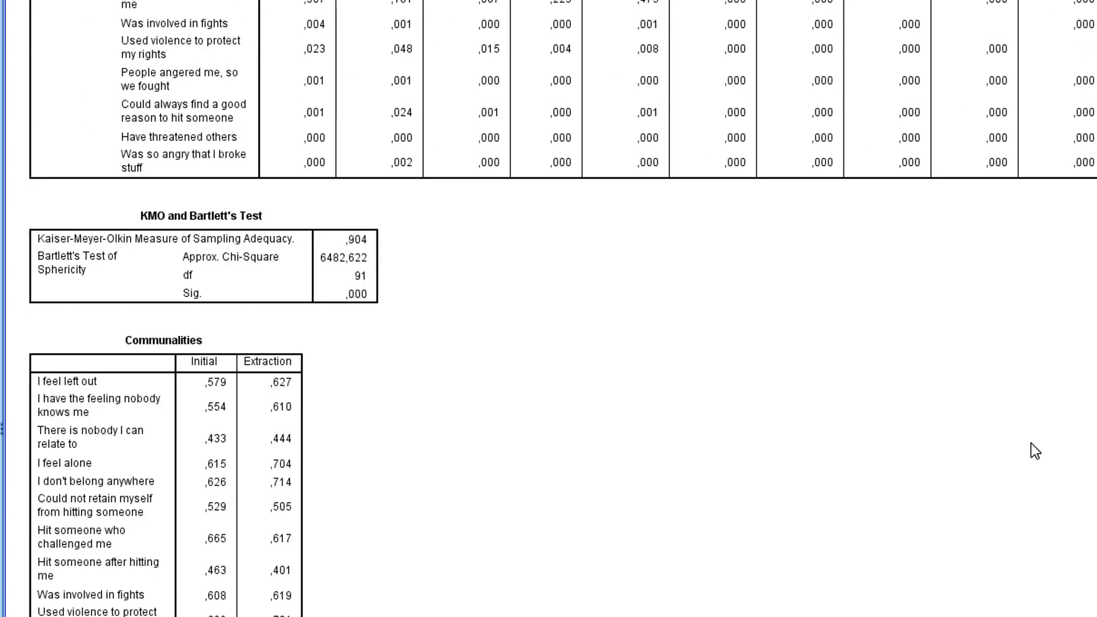
scroll(1036, 451, "down", 5)
left_click(256, 62)
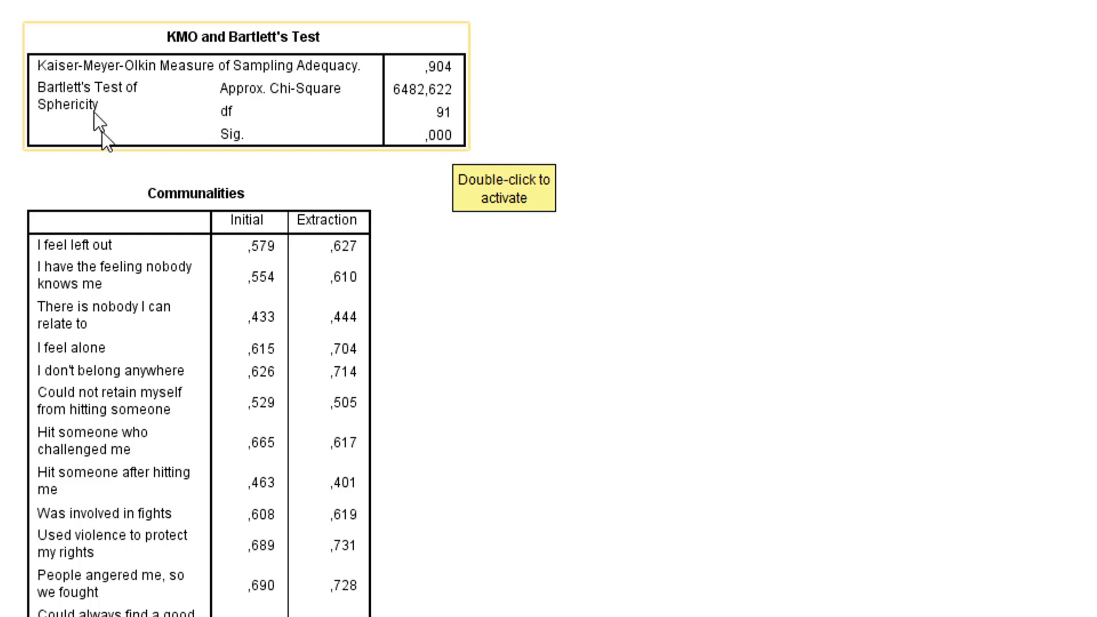
left_click(301, 164)
left_click(462, 143)
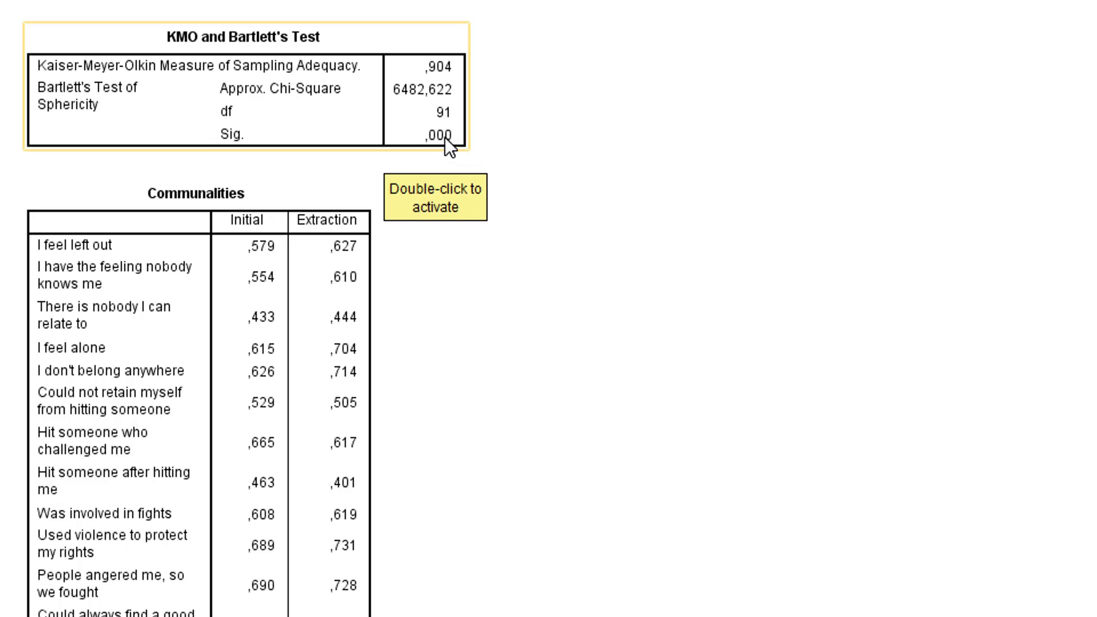
scroll(443, 137, "down", 10)
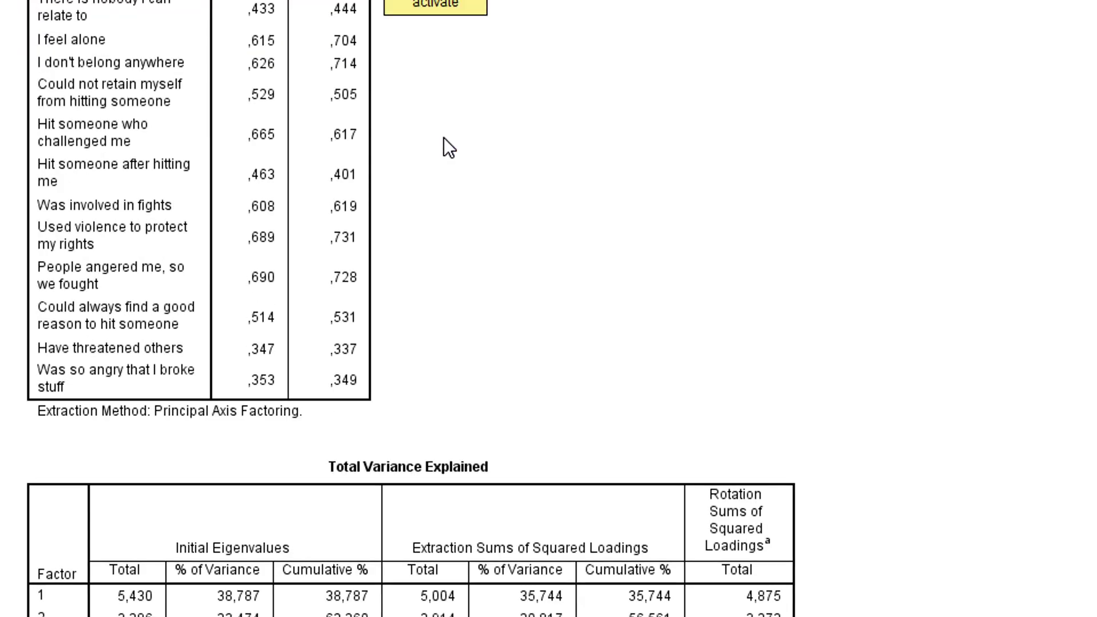
left_click(440, 169)
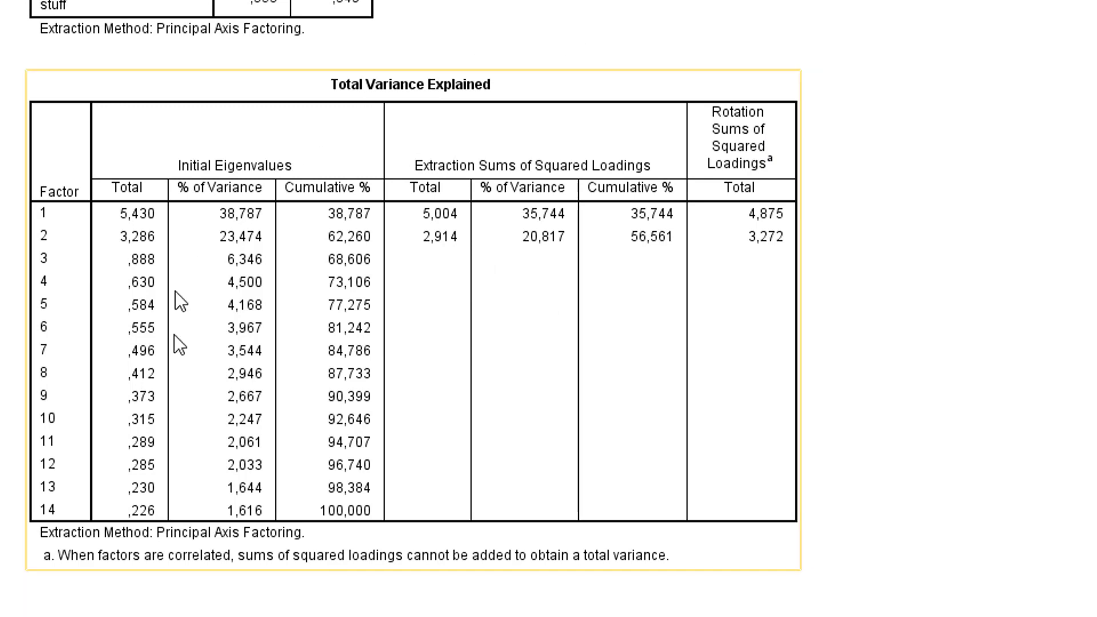